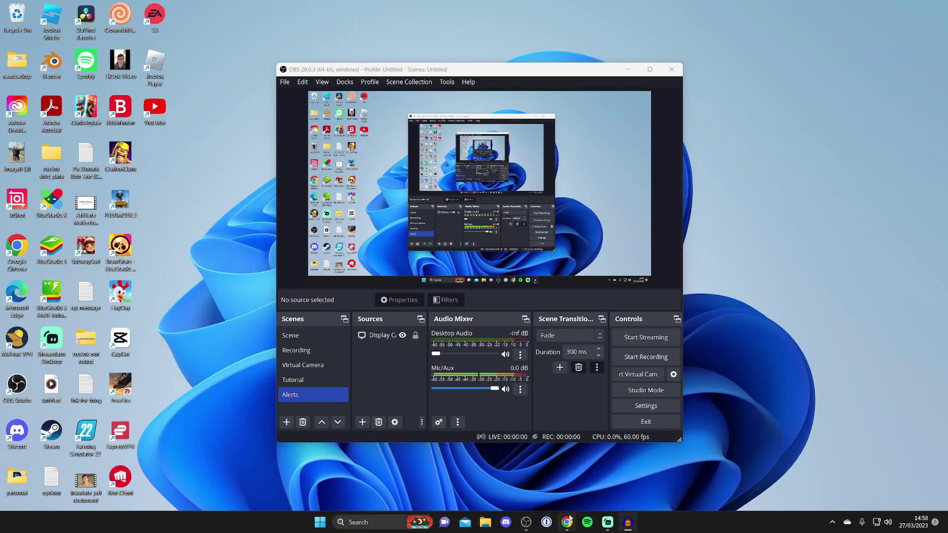
# - In Chrome, search Google for 'streamlabs' and open the official streamlabs.com website
pyautogui.click(567, 522)
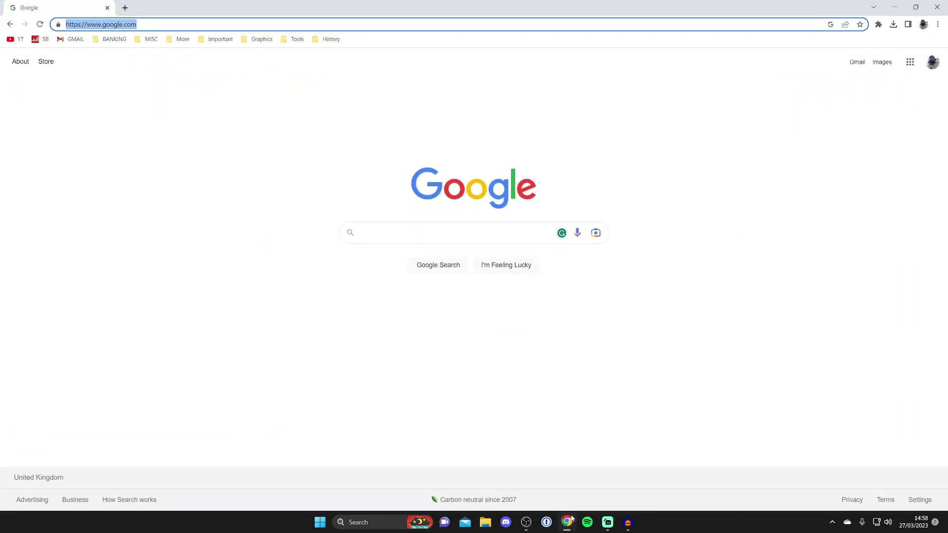
pyautogui.click(453, 296)
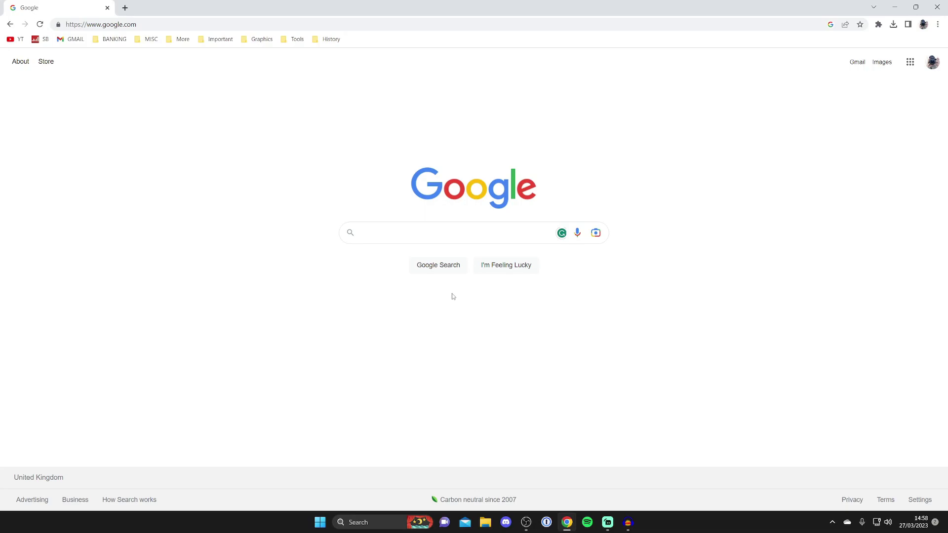
pyautogui.click(428, 230)
pyautogui.write('s')
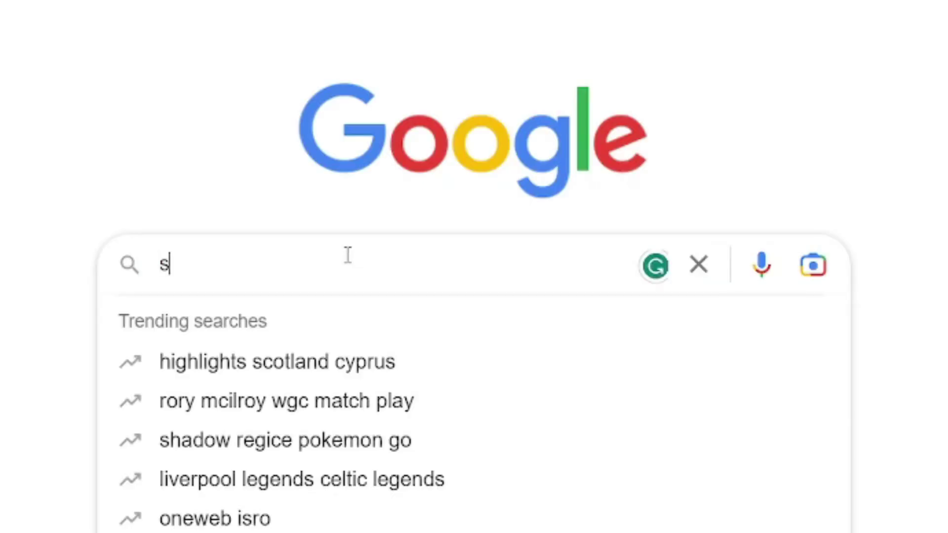
pyautogui.write('treamlab')
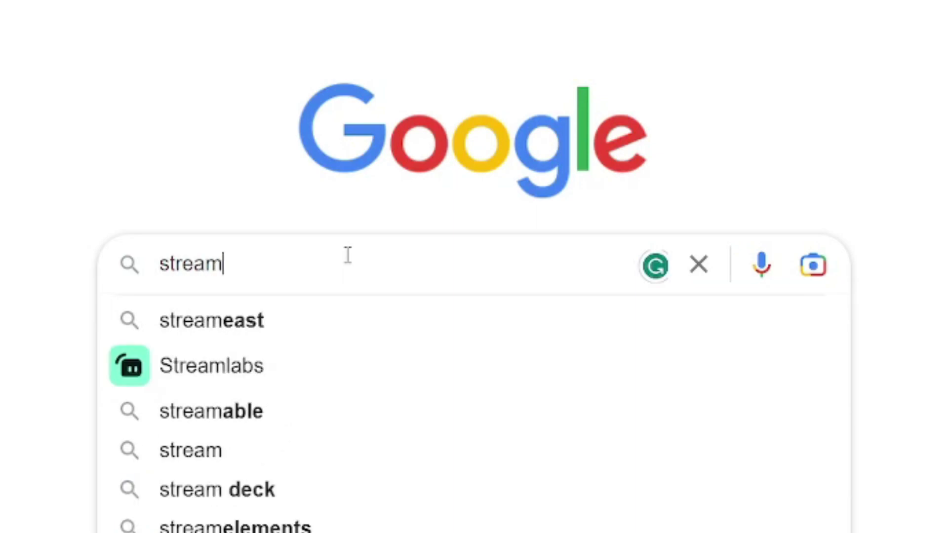
pyautogui.write('s')
pyautogui.press('Return')
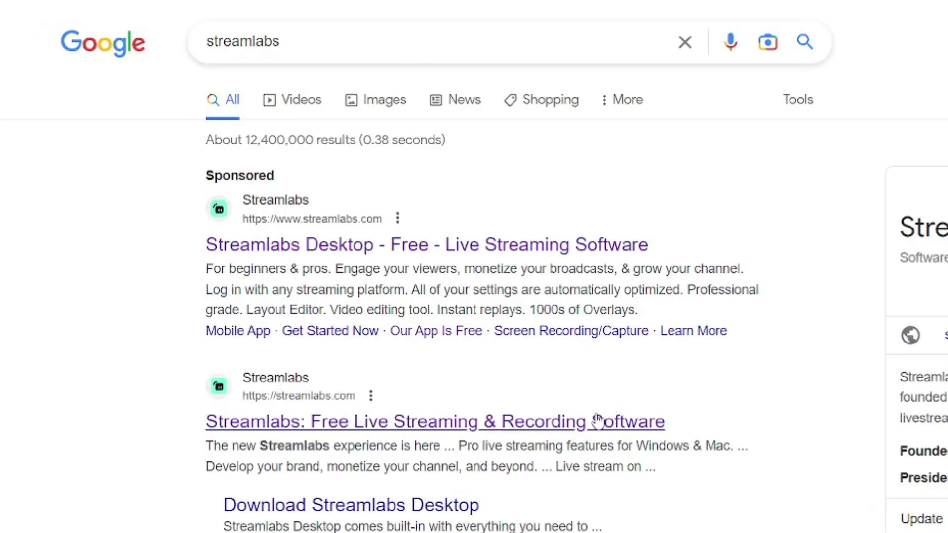
pyautogui.click(599, 419)
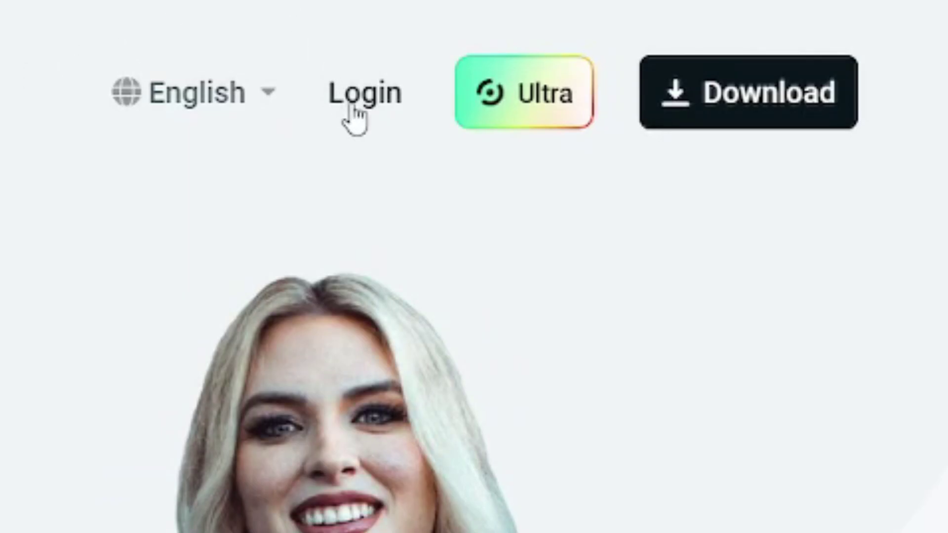
# - Sign up for a new Streamlabs ID, skip the onboarding questions and download page, then connect Twitch
pyautogui.click(608, 114)
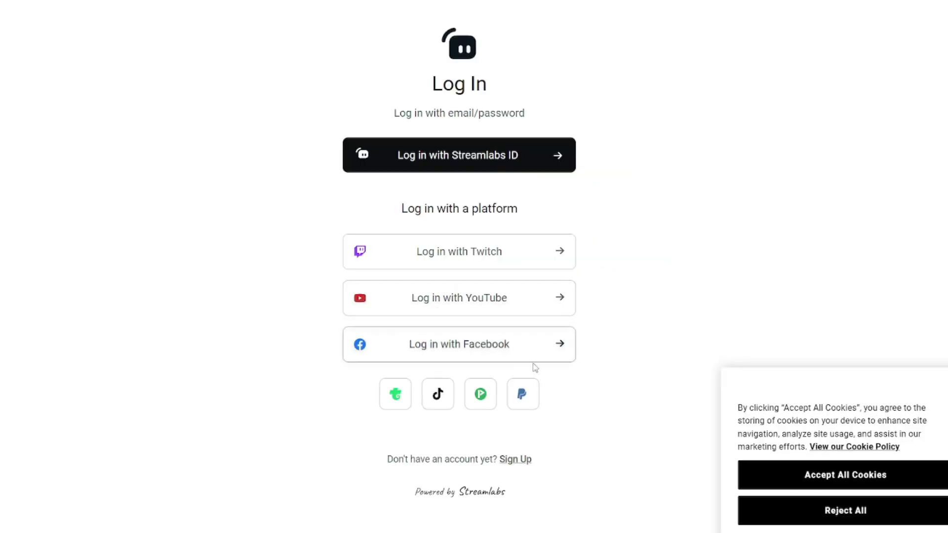
pyautogui.click(515, 460)
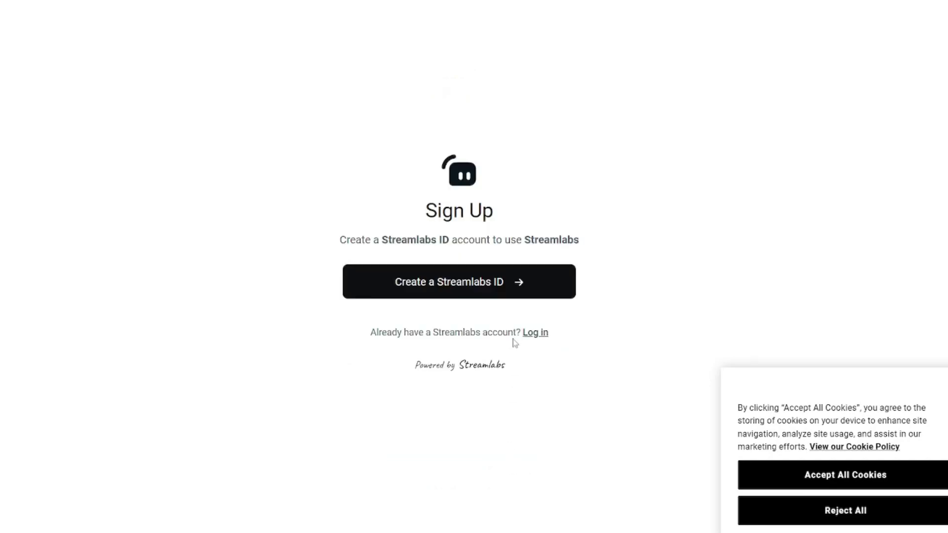
pyautogui.click(508, 286)
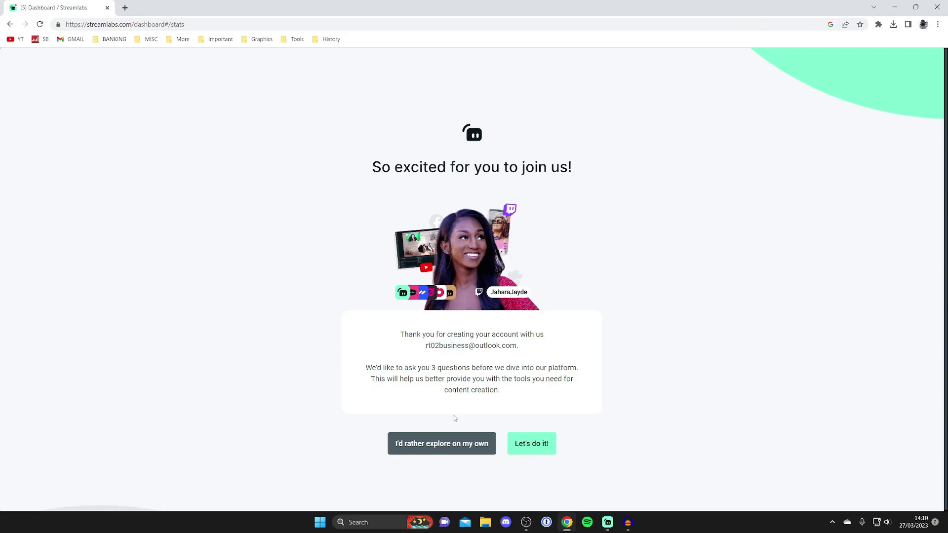
pyautogui.click(455, 442)
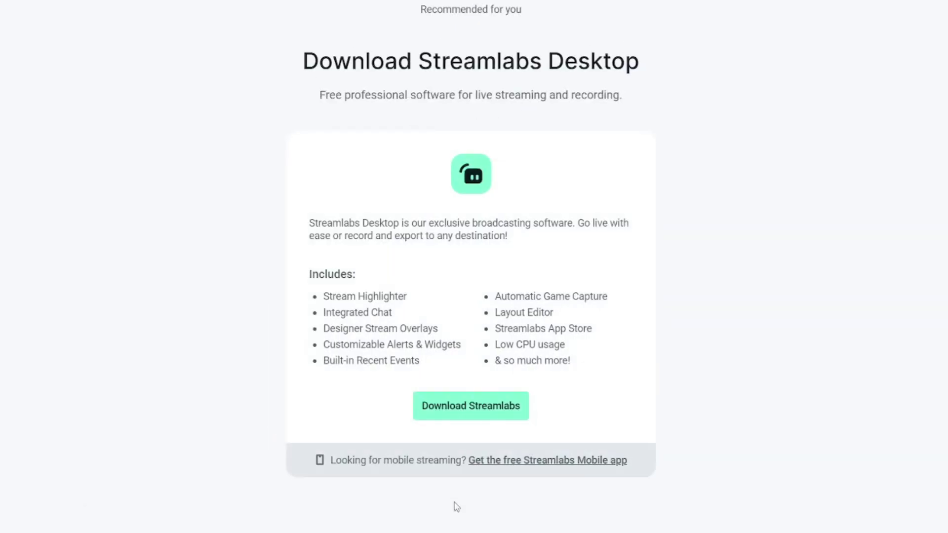
pyautogui.click(465, 519)
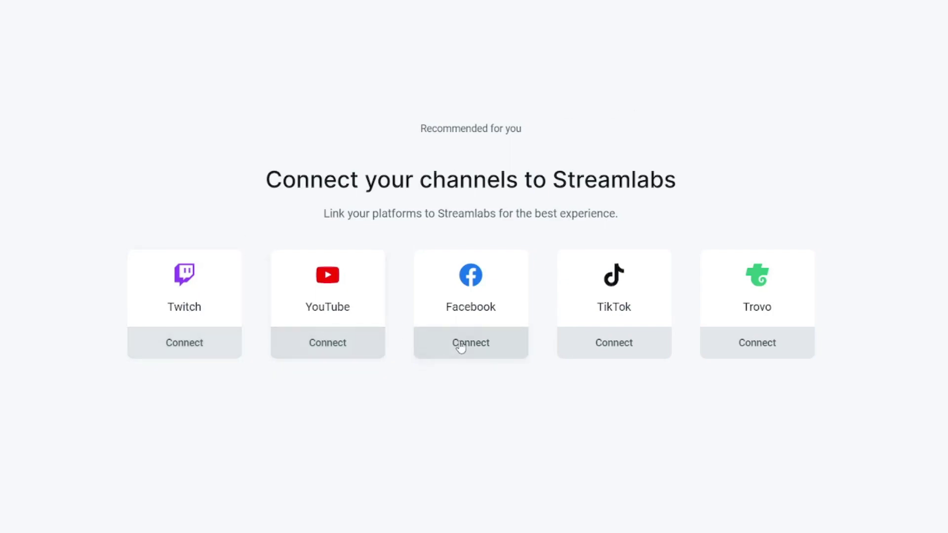
pyautogui.click(178, 350)
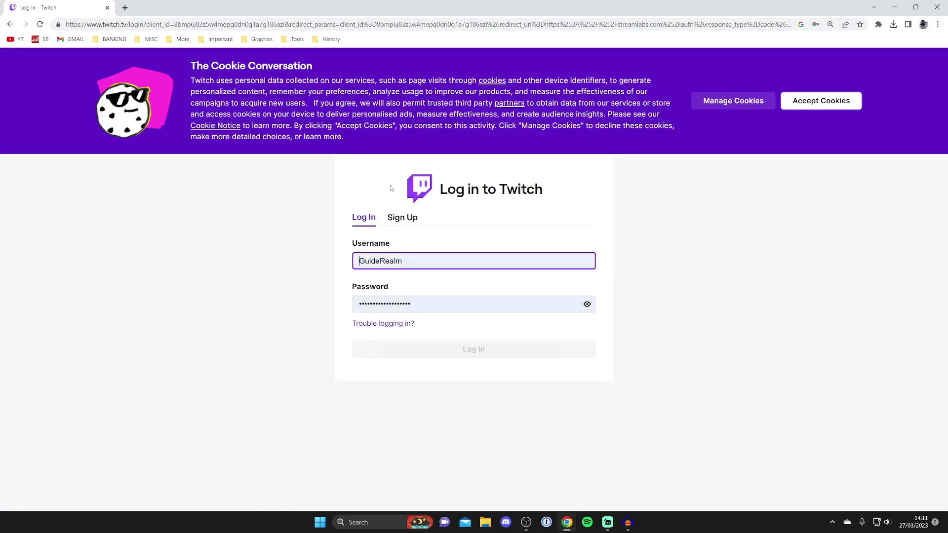
# - Log in to Twitch with the pre-filled account and authorize Streamlabs
pyautogui.click(496, 247)
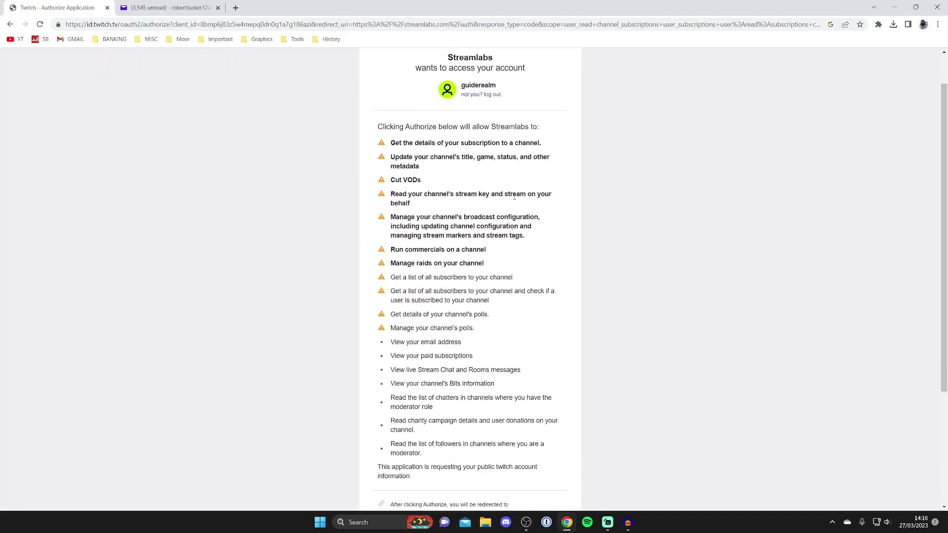
pyautogui.scroll(-3, 513, 200)
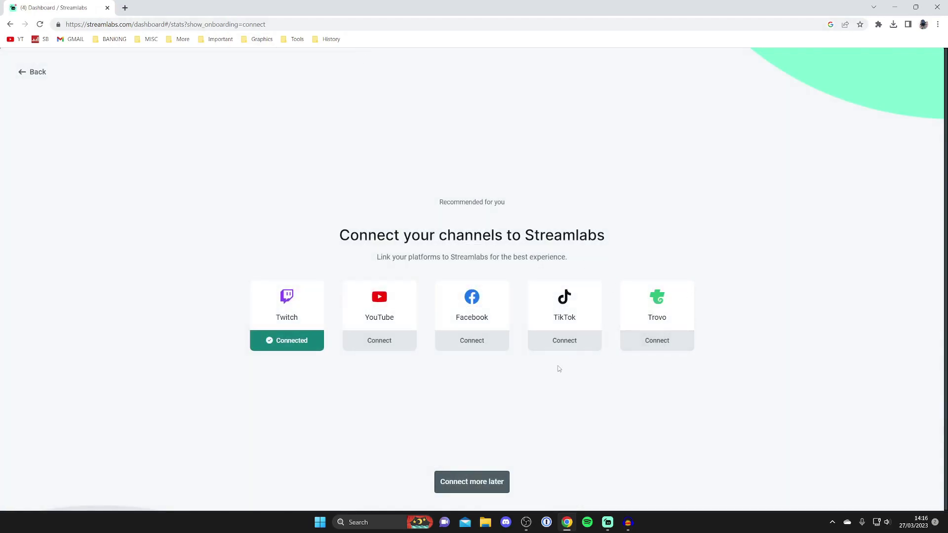
# - Postpone connecting other channels and skip the Set Up Tipping page
pyautogui.click(495, 482)
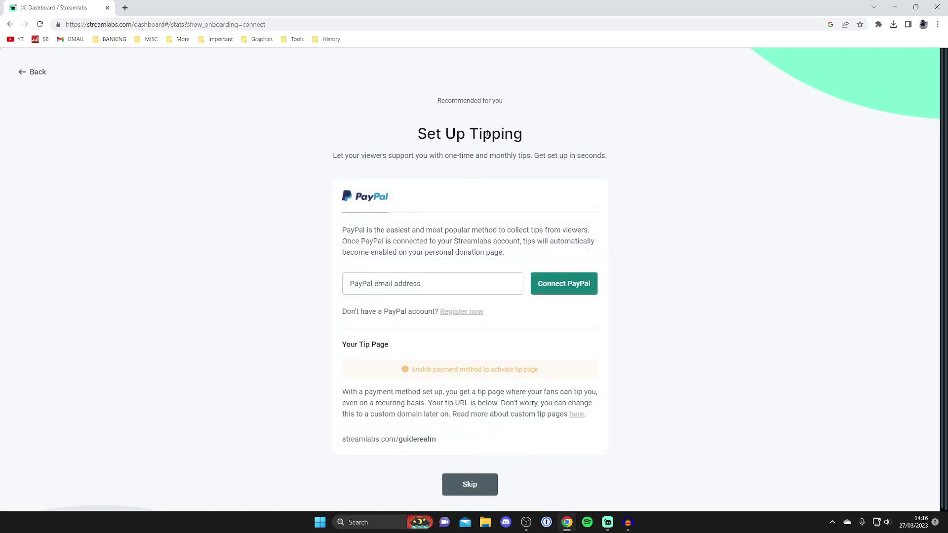
pyautogui.click(476, 487)
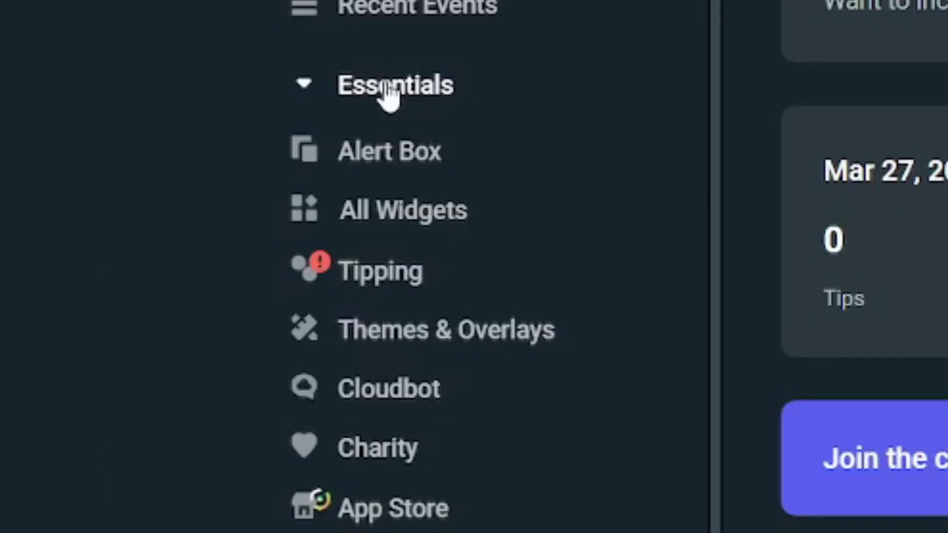
# - Open the Chat Box widget from the All Widgets gallery and bring up its Theme options
pyautogui.click(380, 217)
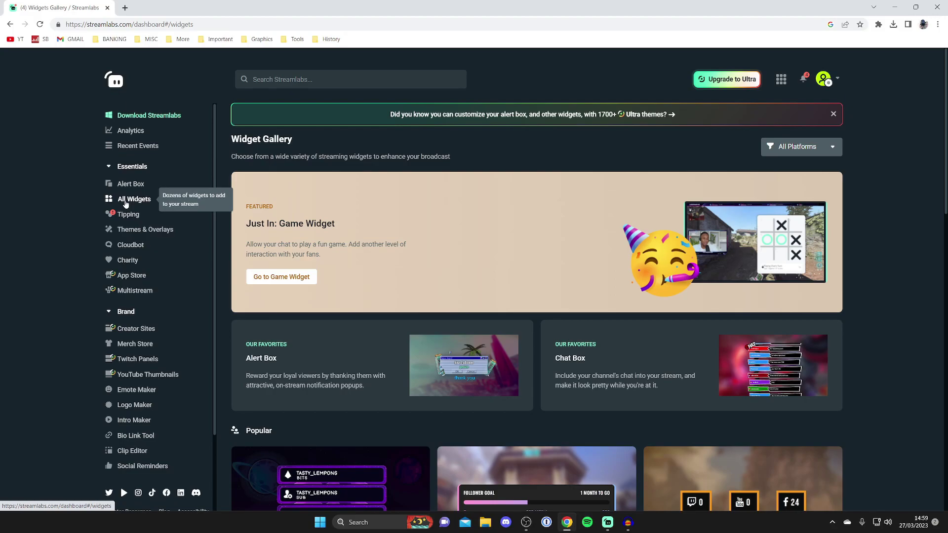
pyautogui.scroll(-3, 364, 268)
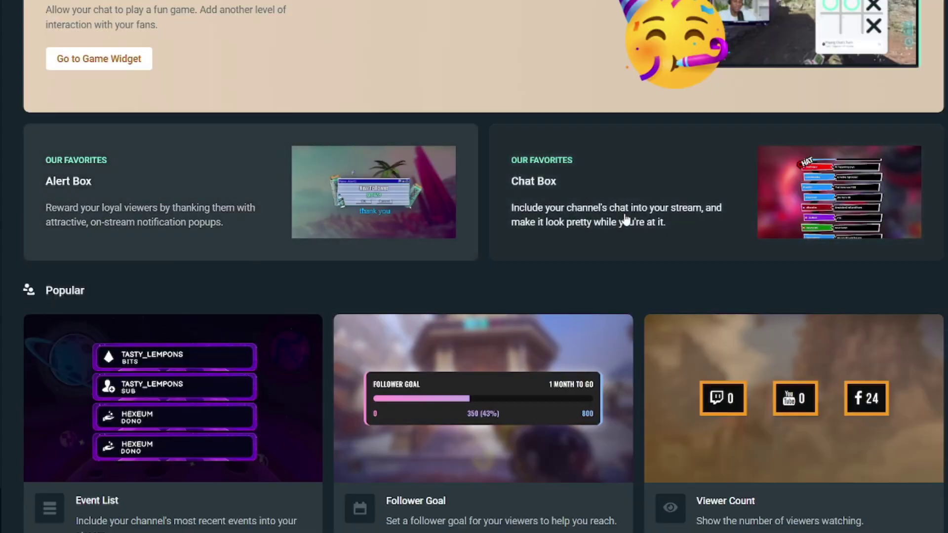
pyautogui.scroll(2, 629, 241)
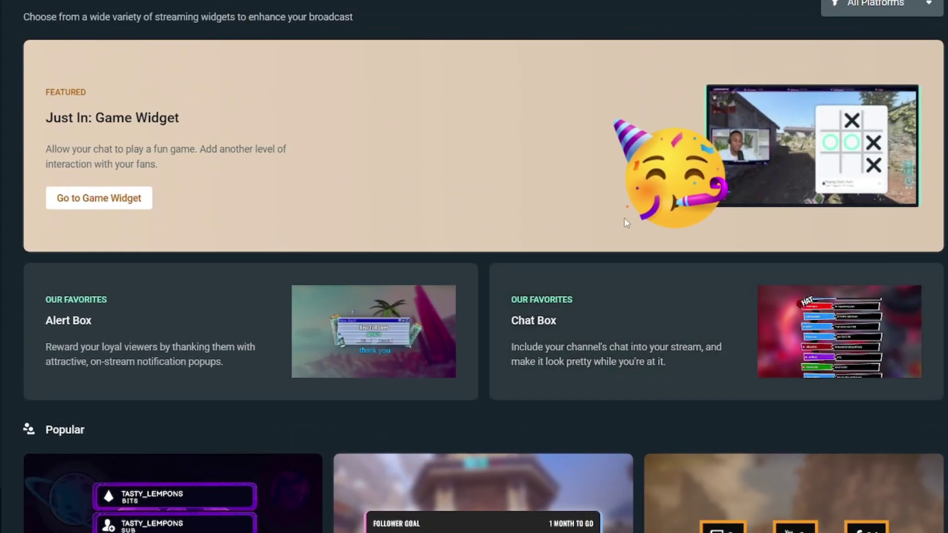
pyautogui.scroll(1, 624, 217)
pyautogui.scroll(-2, 622, 232)
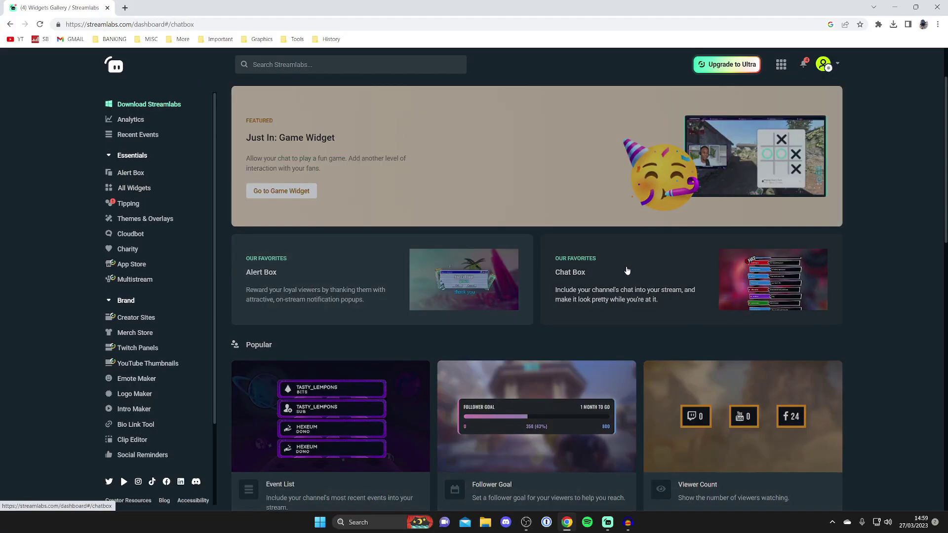
pyautogui.click(619, 316)
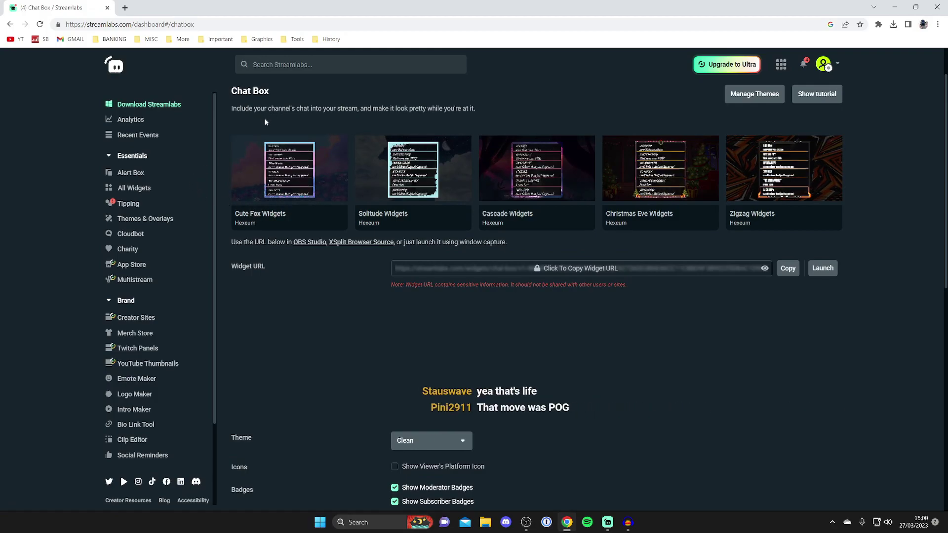
pyautogui.moveTo(820, 203)
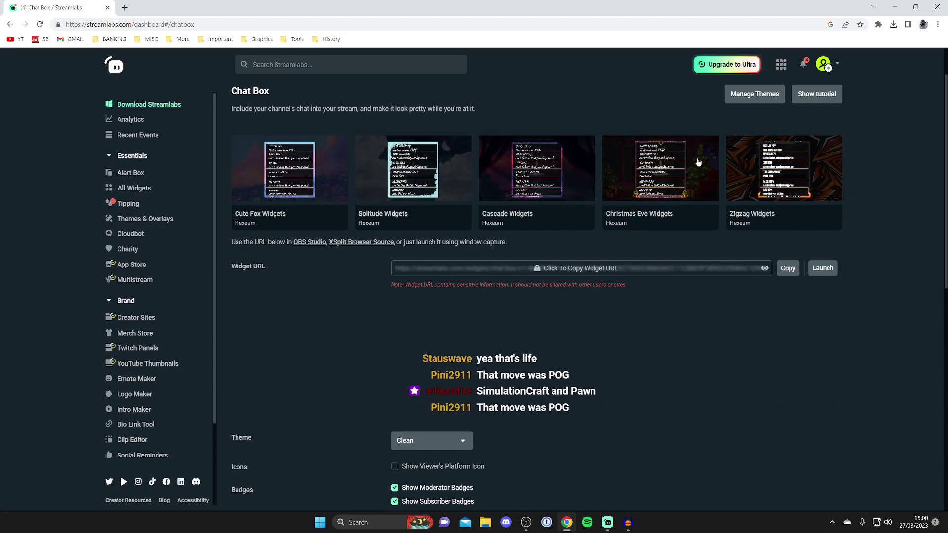
pyautogui.scroll(-3, 785, 148)
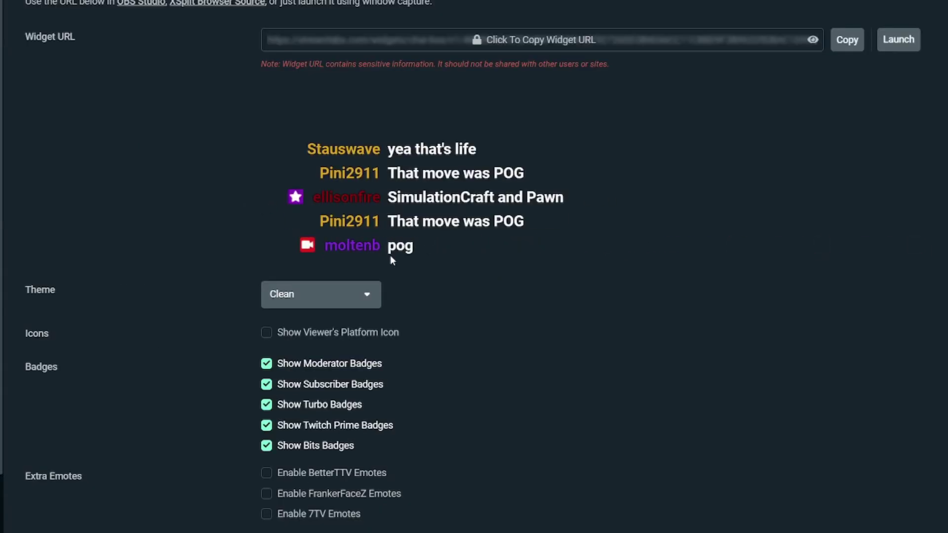
pyautogui.click(321, 294)
# - Try the Boxed and Twitch chat box themes, then settle on Clean
pyautogui.click(319, 349)
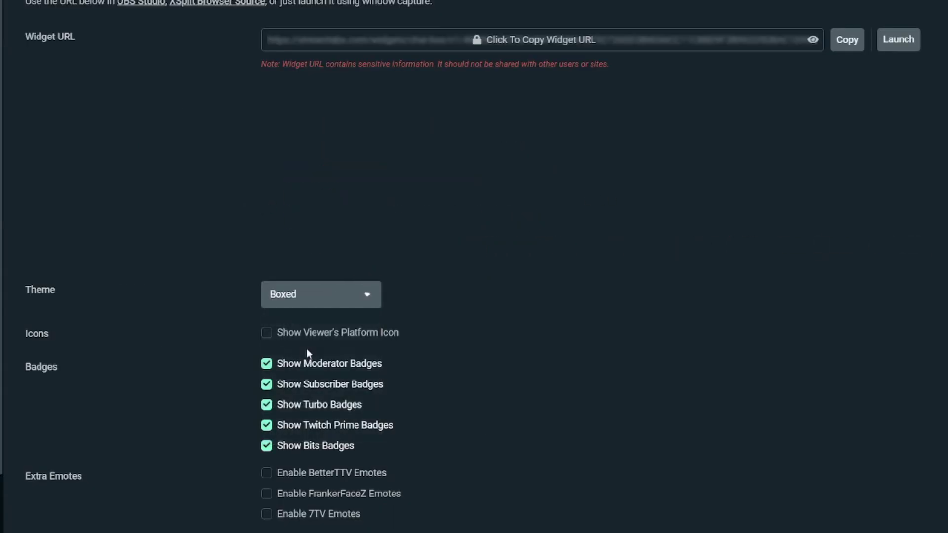
pyautogui.click(312, 301)
pyautogui.click(307, 323)
pyautogui.click(311, 298)
pyautogui.click(304, 375)
pyautogui.click(318, 294)
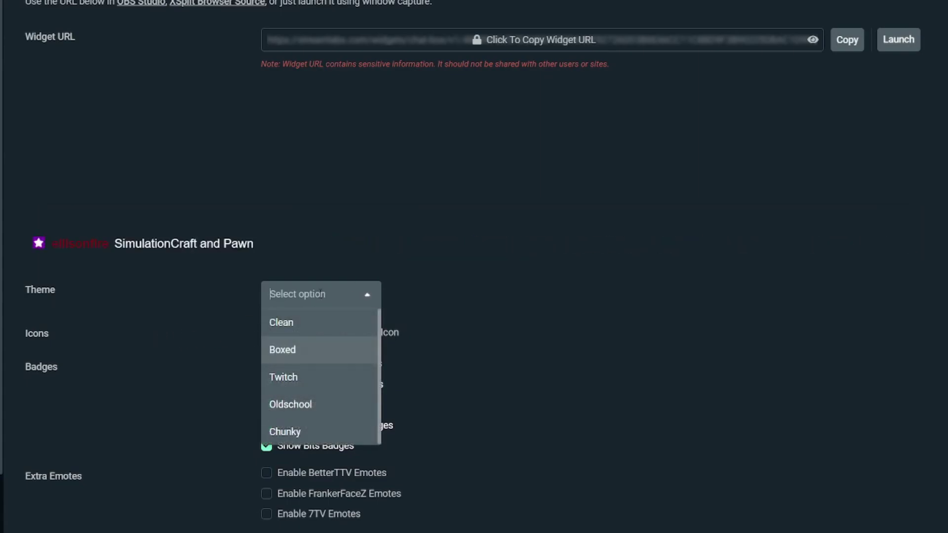
pyautogui.click(321, 321)
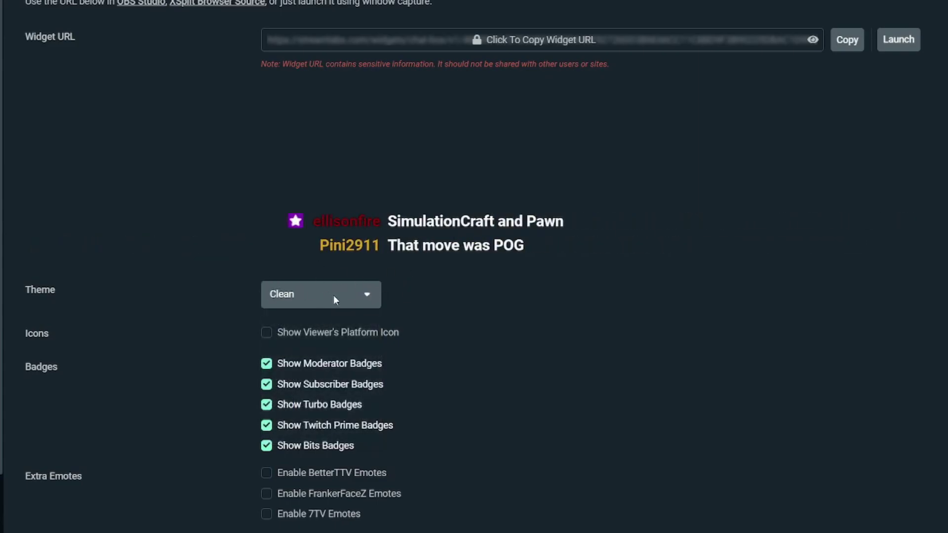
# - Review the remaining Chat Box settings and copy the widget URL
pyautogui.scroll(-3, 376, 230)
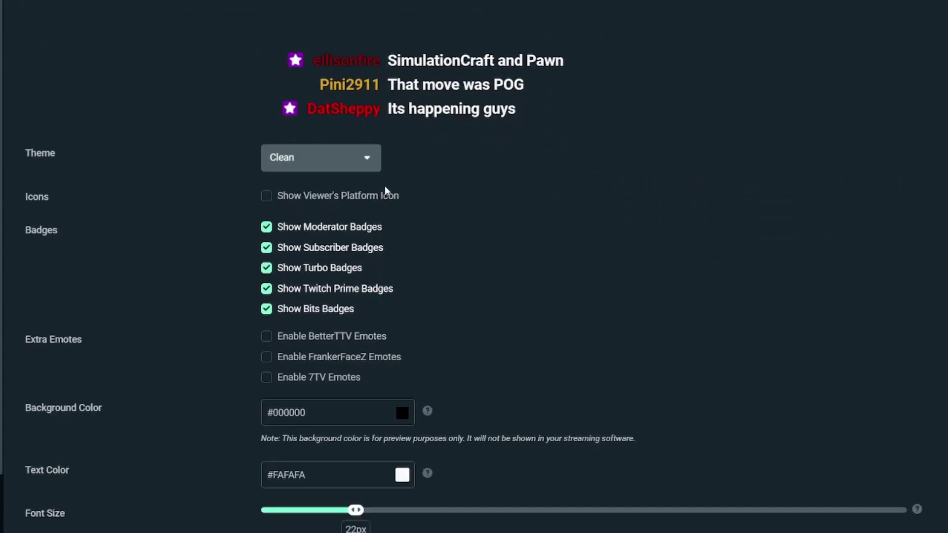
pyautogui.scroll(-5, 387, 182)
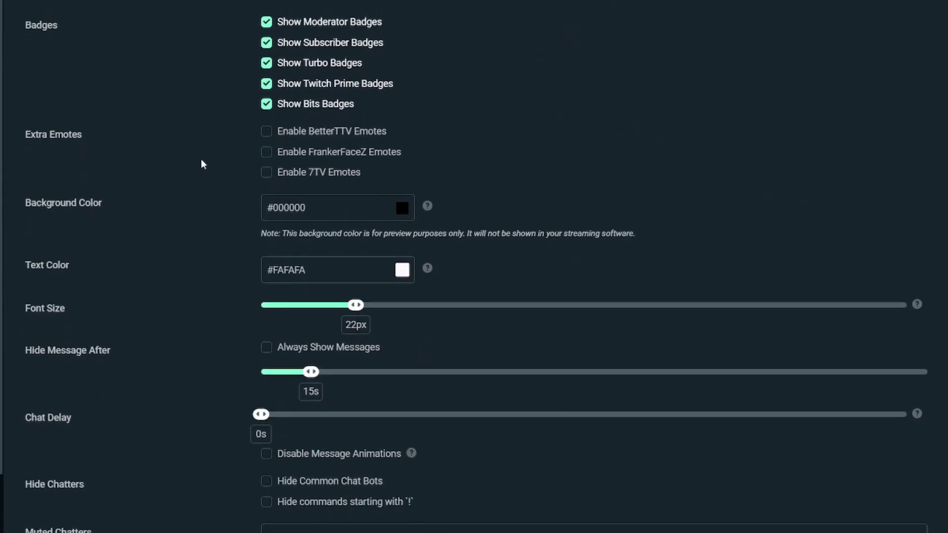
pyautogui.scroll(-2, 201, 160)
pyautogui.scroll(3, 187, 192)
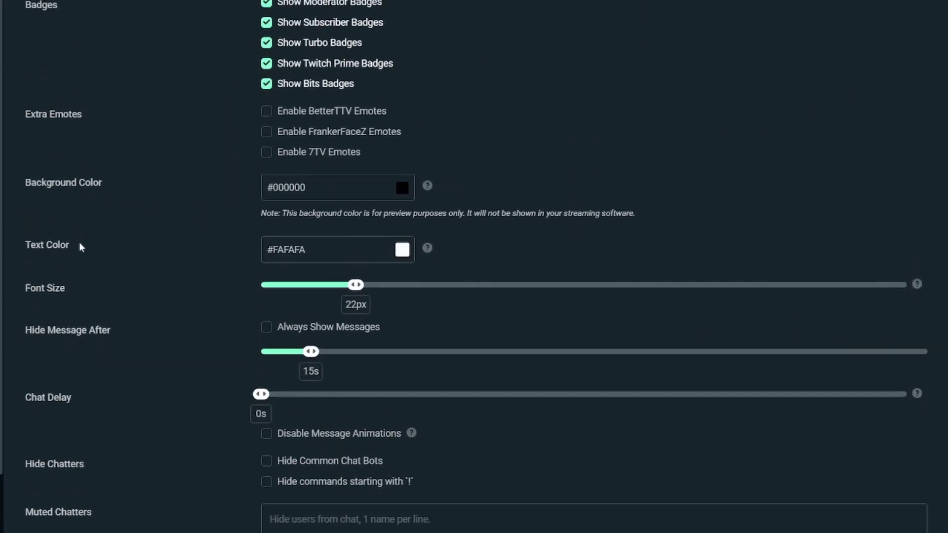
pyautogui.scroll(10, 185, 280)
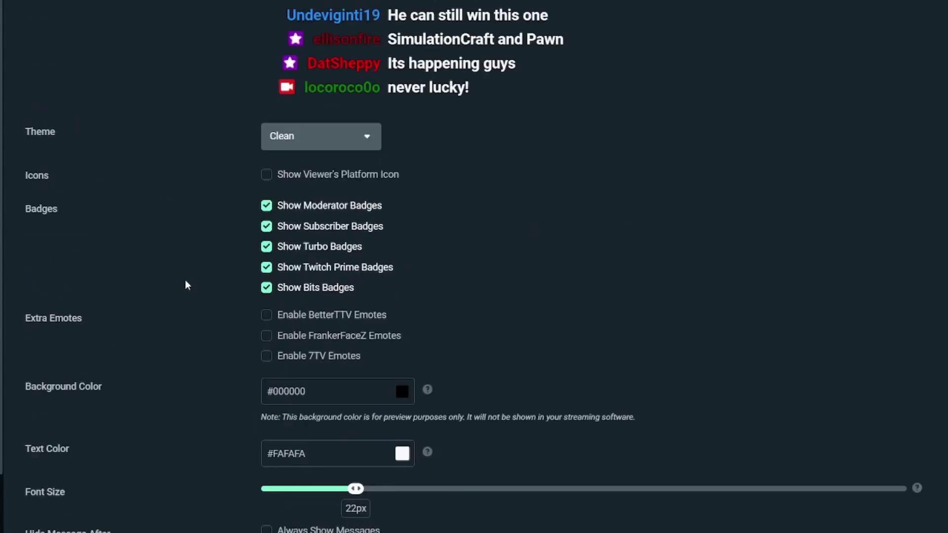
pyautogui.scroll(2, 147, 321)
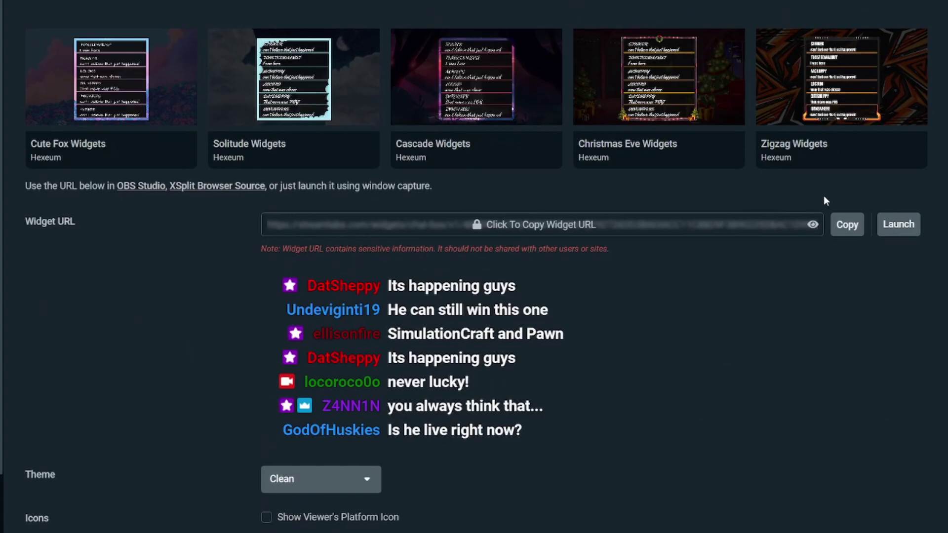
pyautogui.click(848, 223)
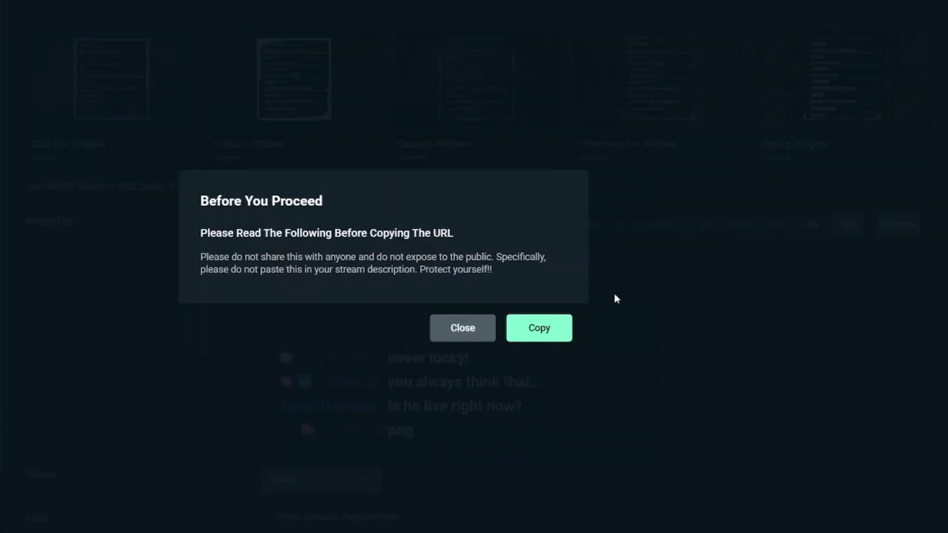
# - Confirm the Before You Proceed copy warning and minimize Chrome to return to OBS
pyautogui.click(554, 327)
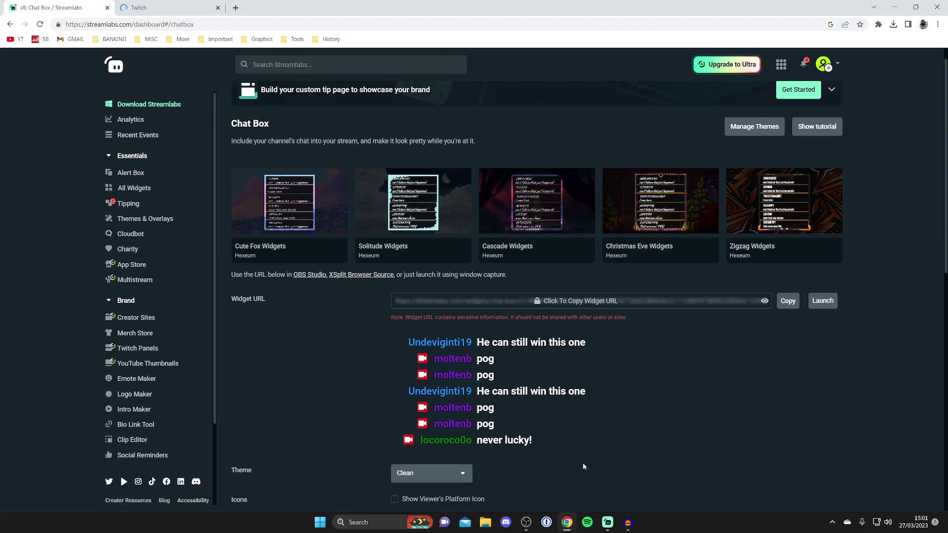
pyautogui.click(891, 6)
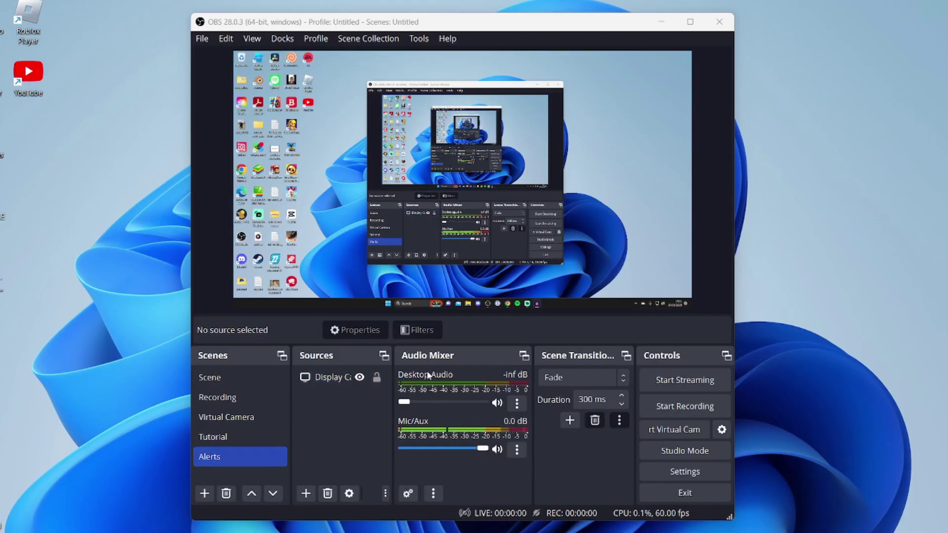
# - Add a Browser source using the pasted chat box widget URL, shrink it, and move it top-left
pyautogui.click(304, 493)
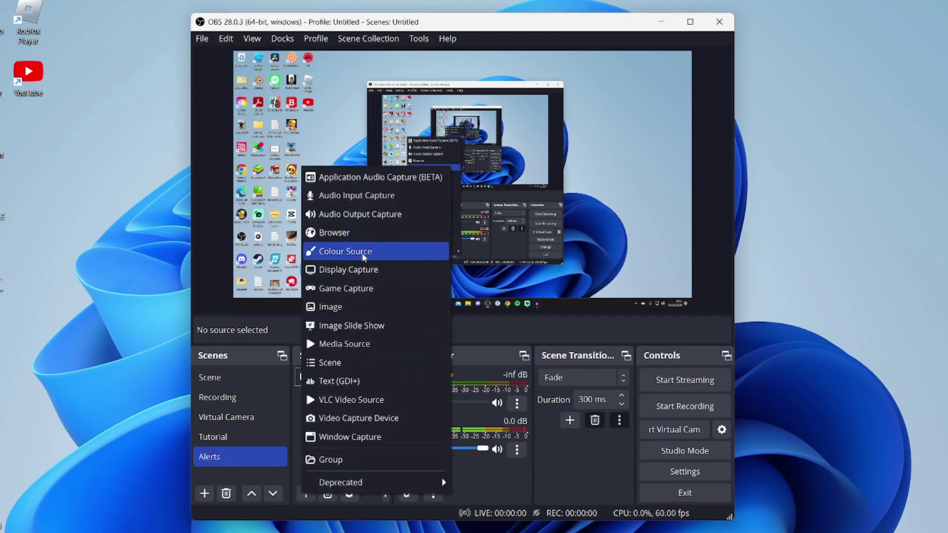
pyautogui.click(359, 233)
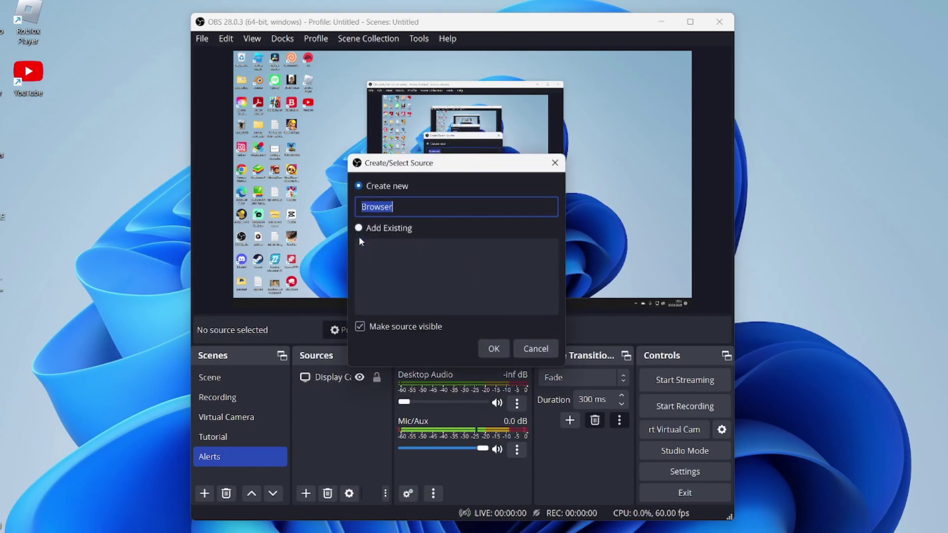
pyautogui.click(493, 347)
pyautogui.moveTo(389, 293); pyautogui.dragTo(346, 293)
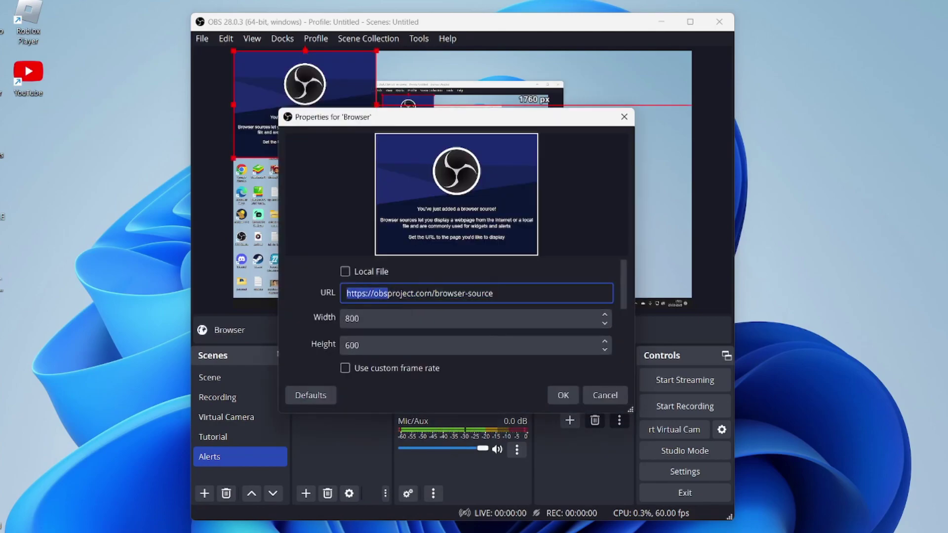
pyautogui.click(501, 293)
pyautogui.press('BackSpace')
pyautogui.press('BackSpace')
pyautogui.press('BackSpace')
pyautogui.press('BackSpace')
pyautogui.press('BackSpace')
pyautogui.press('BackSpace')
pyautogui.press('BackSpace')
pyautogui.press('BackSpace')
pyautogui.press('BackSpace')
pyautogui.press('BackSpace')
pyautogui.press('BackSpace')
pyautogui.press('BackSpace')
pyautogui.press('BackSpace')
pyautogui.press('BackSpace')
pyautogui.press('BackSpace')
pyautogui.press('BackSpace')
pyautogui.press('BackSpace')
pyautogui.press('BackSpace')
pyautogui.press('BackSpace')
pyautogui.press('BackSpace')
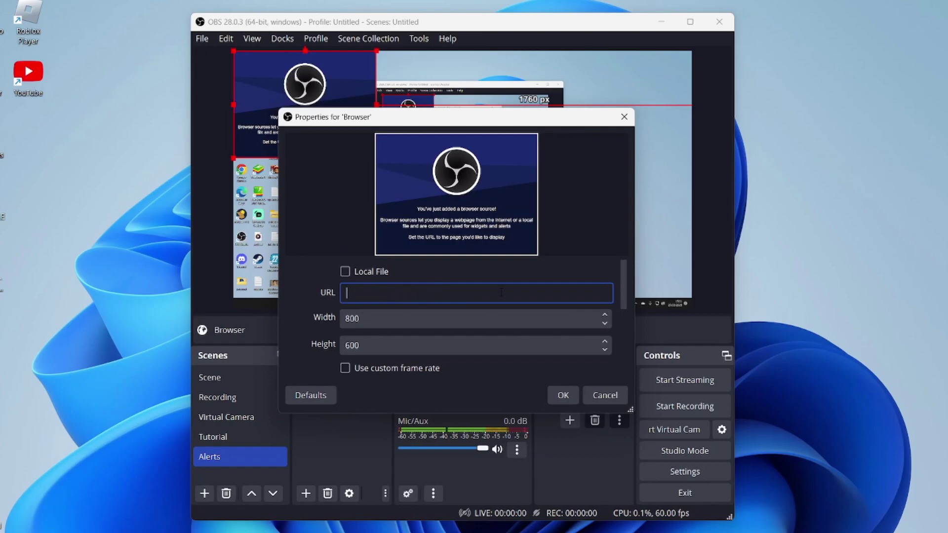
pyautogui.hotkey('ctrl', 'v')
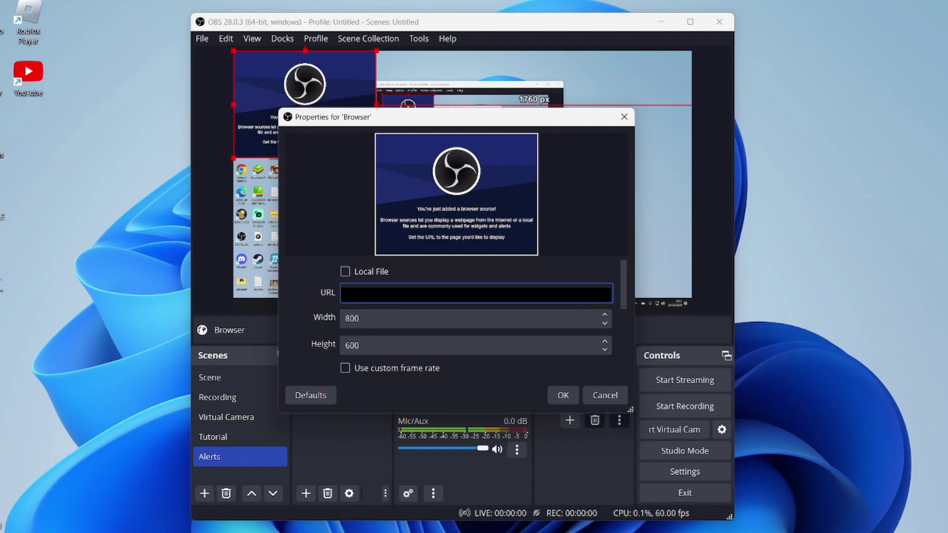
pyautogui.click(563, 396)
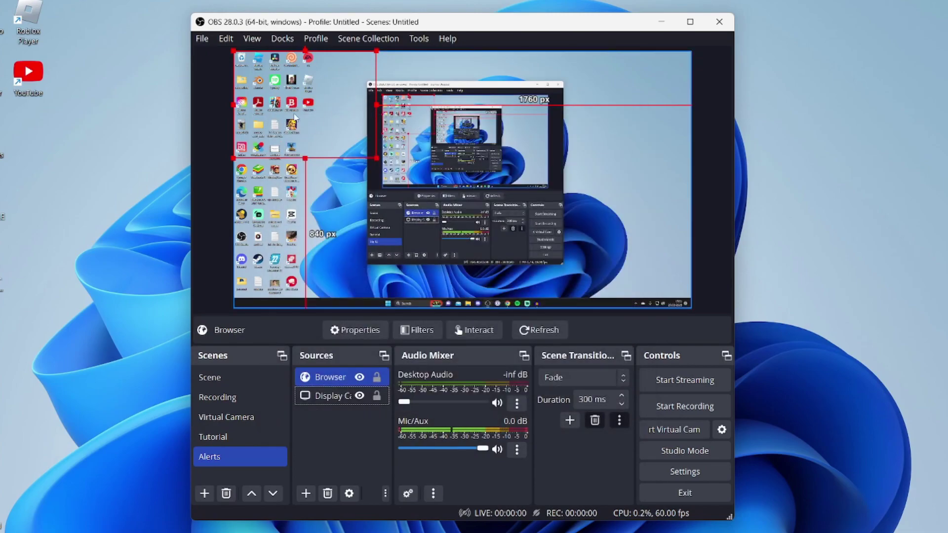
pyautogui.moveTo(376, 157); pyautogui.dragTo(507, 211)
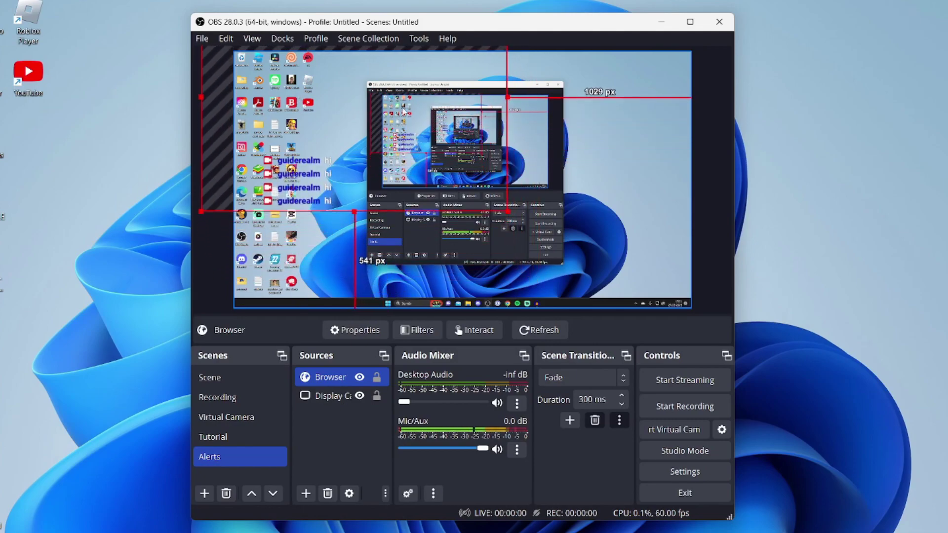
pyautogui.moveTo(327, 179); pyautogui.dragTo(299, 83)
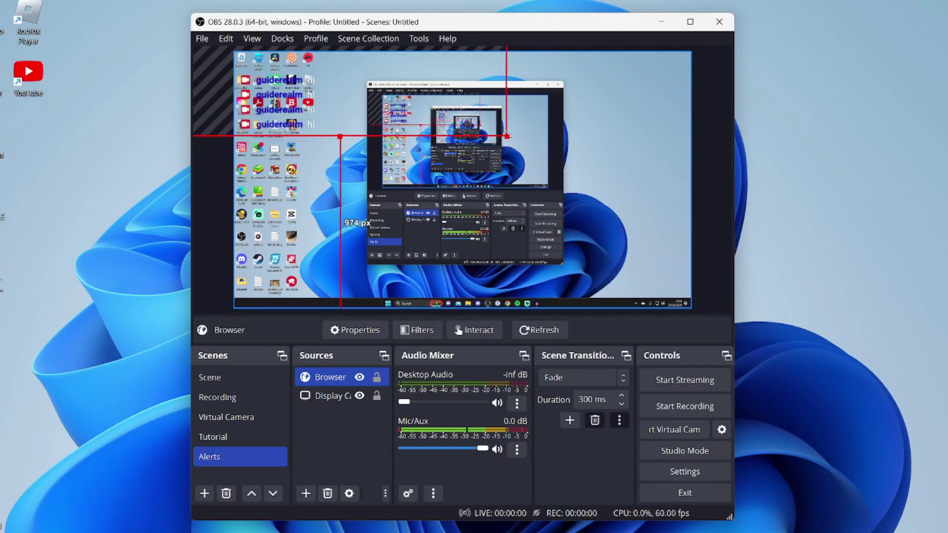